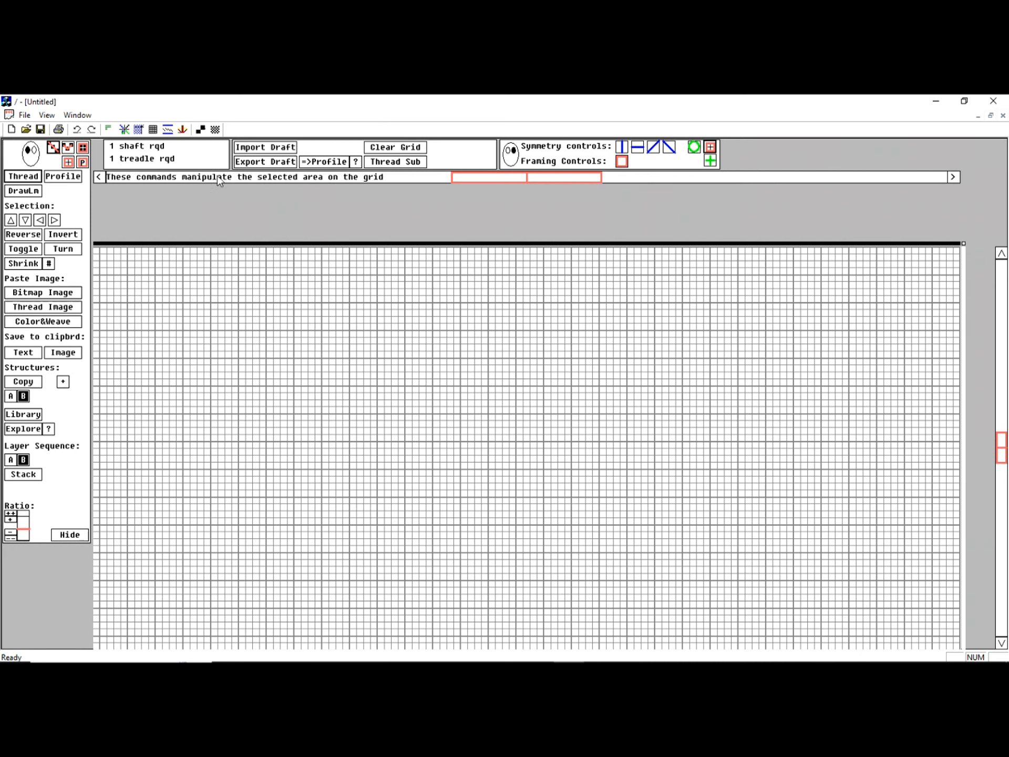
- Try out different aspect ratios for the drawing grid, ranging from 60 to 125
click(9, 538)
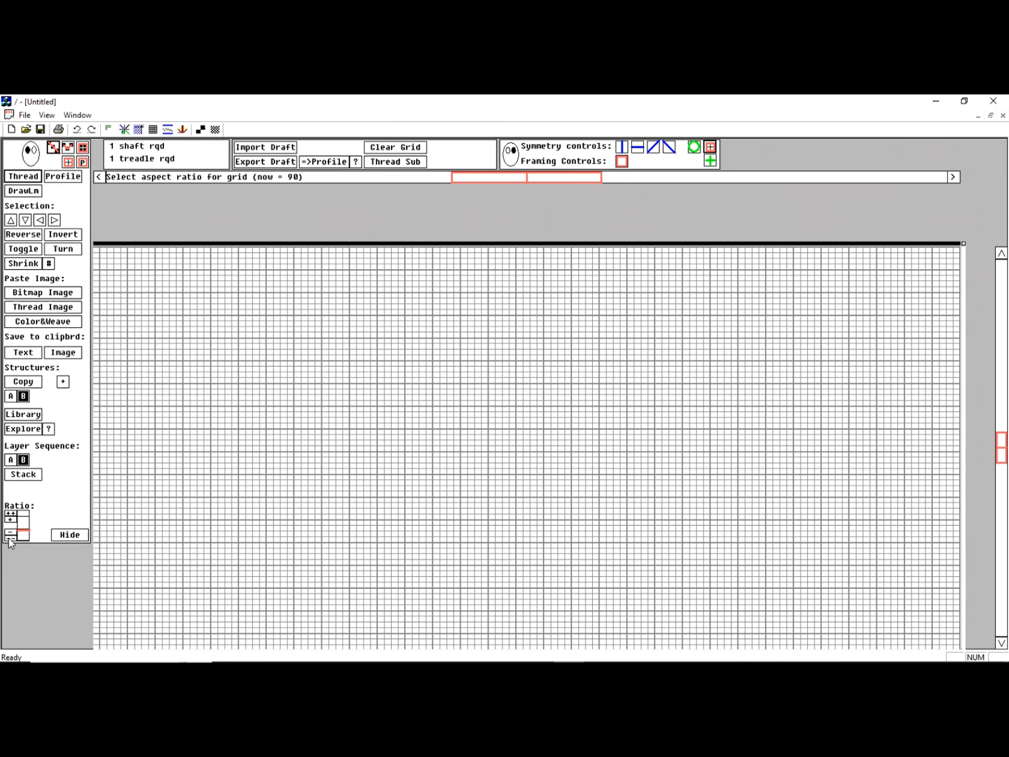
click(9, 538)
click(9, 538)
click(9, 538)
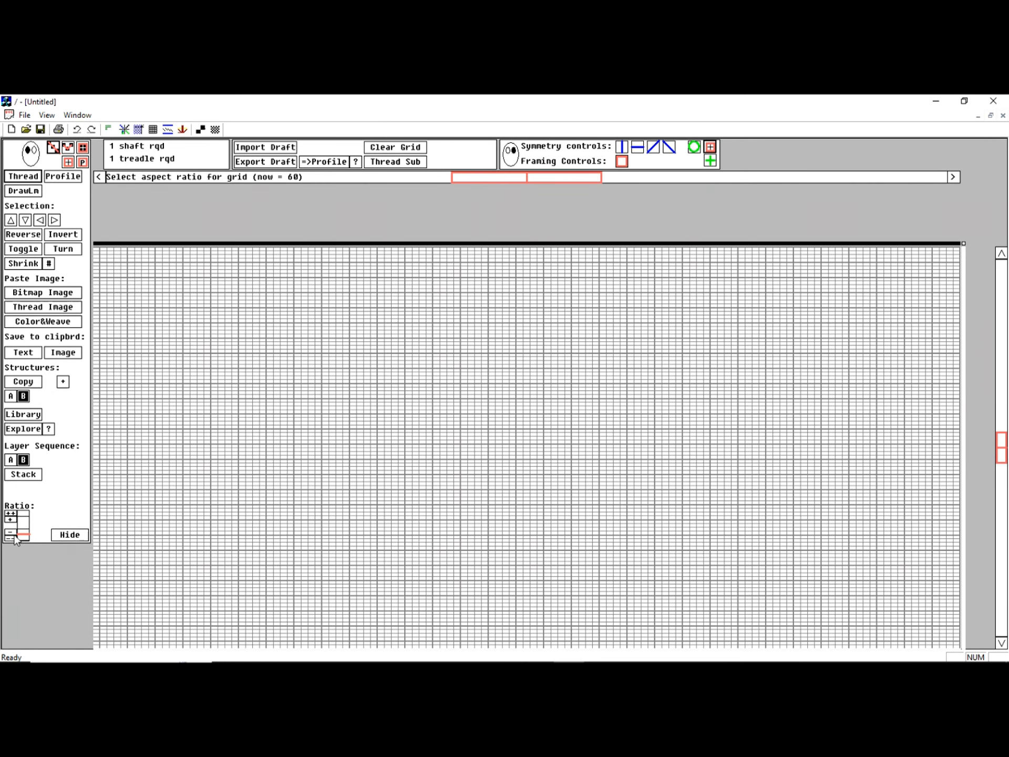
click(25, 527)
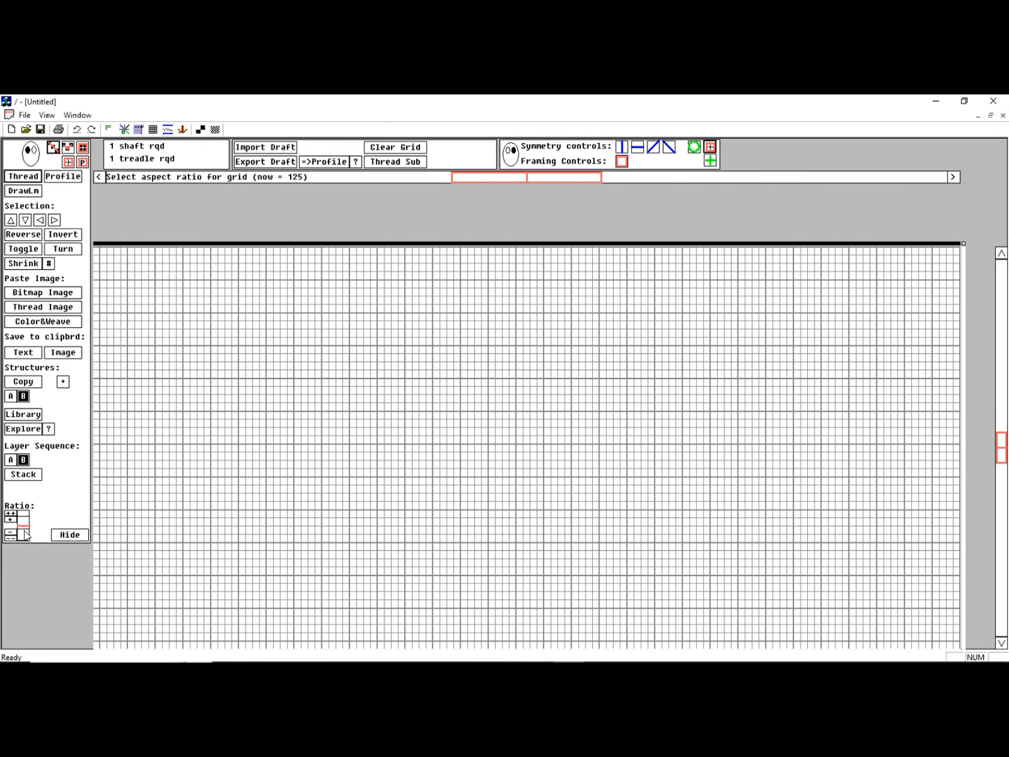
click(25, 534)
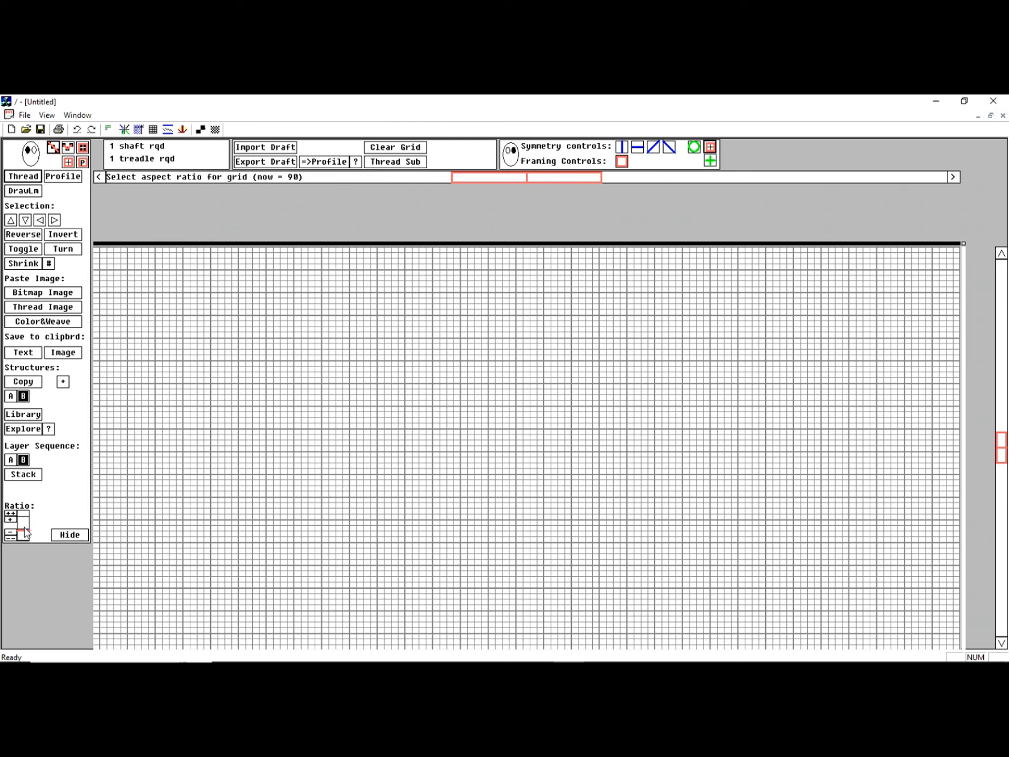
click(24, 532)
click(24, 532)
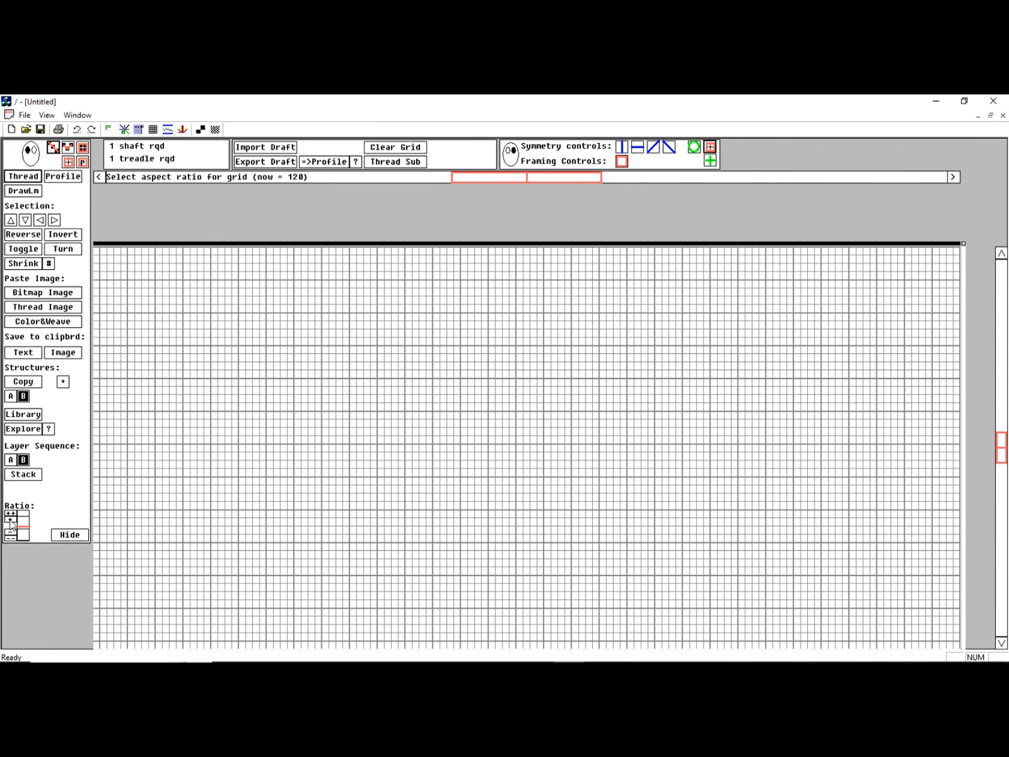
click(10, 520)
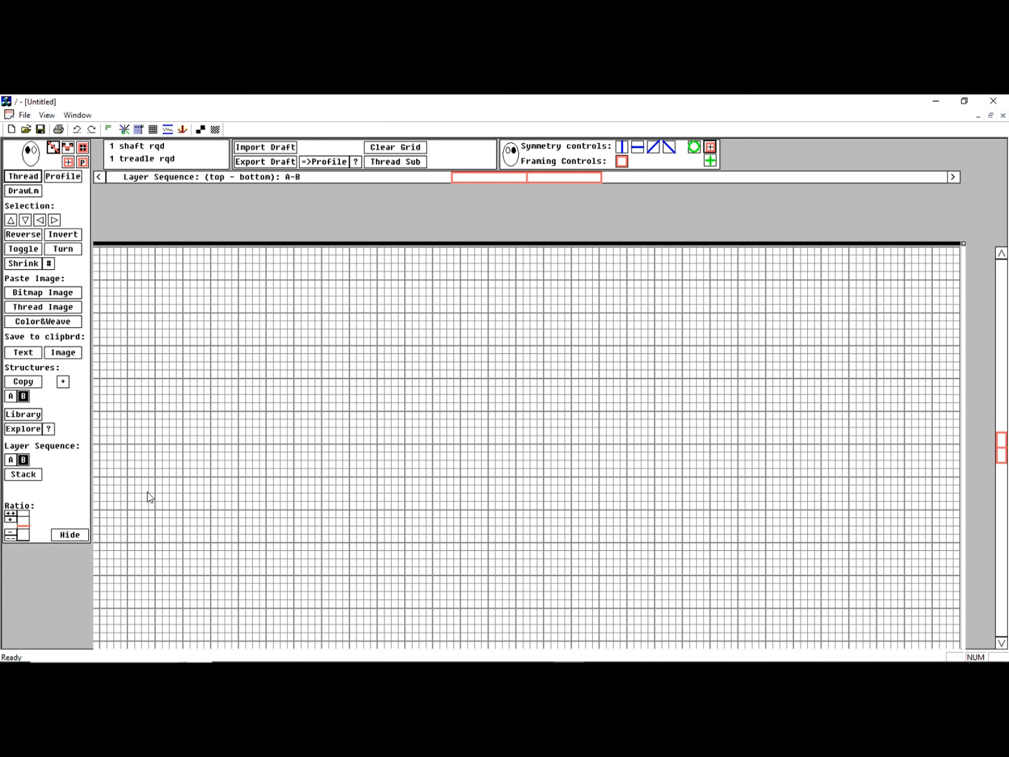
- Lower the drawing grid's aspect ratio to one coarse step below 50
click(22, 534)
click(24, 535)
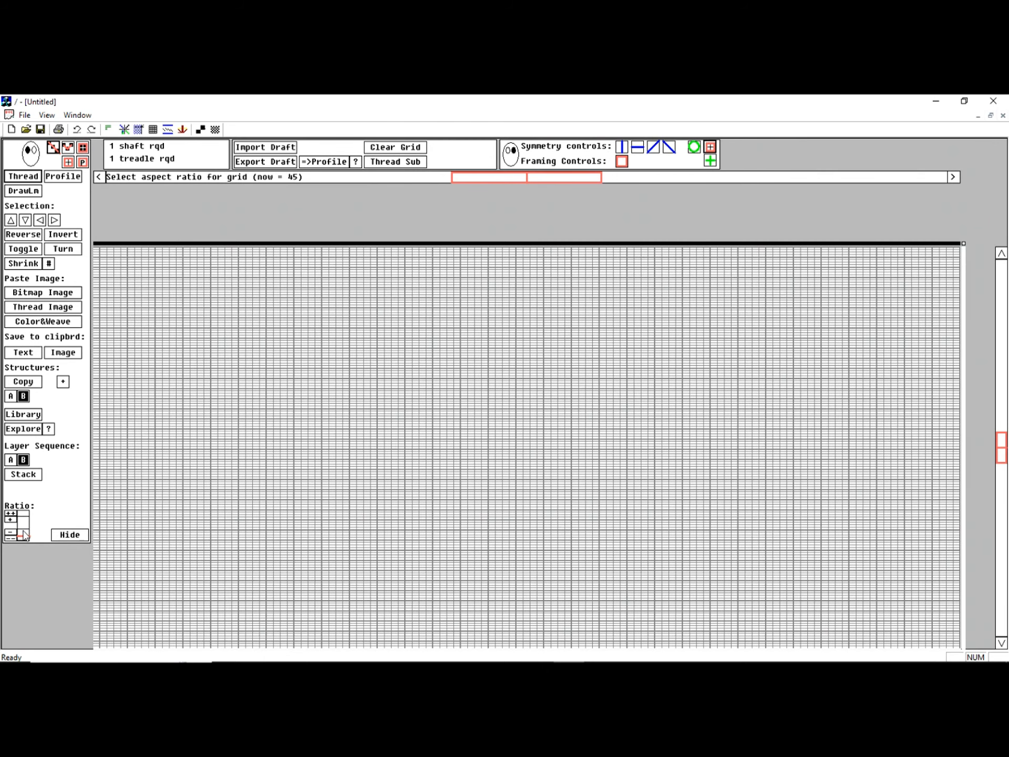
click(24, 535)
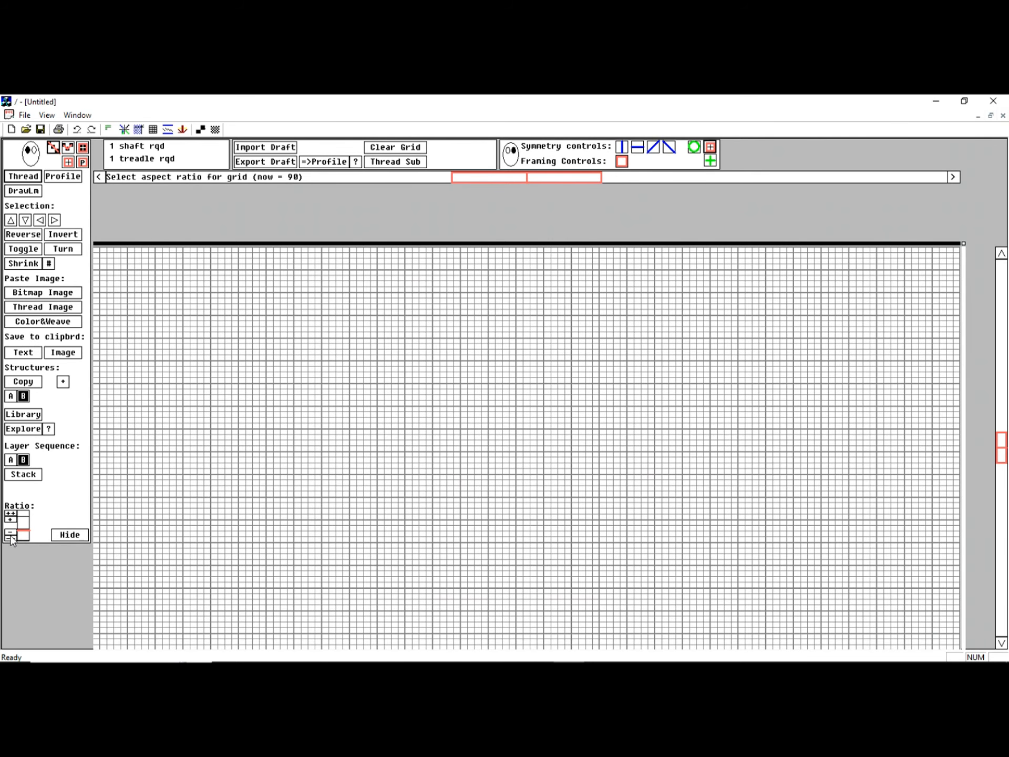
click(10, 539)
click(10, 539)
click(11, 539)
click(11, 540)
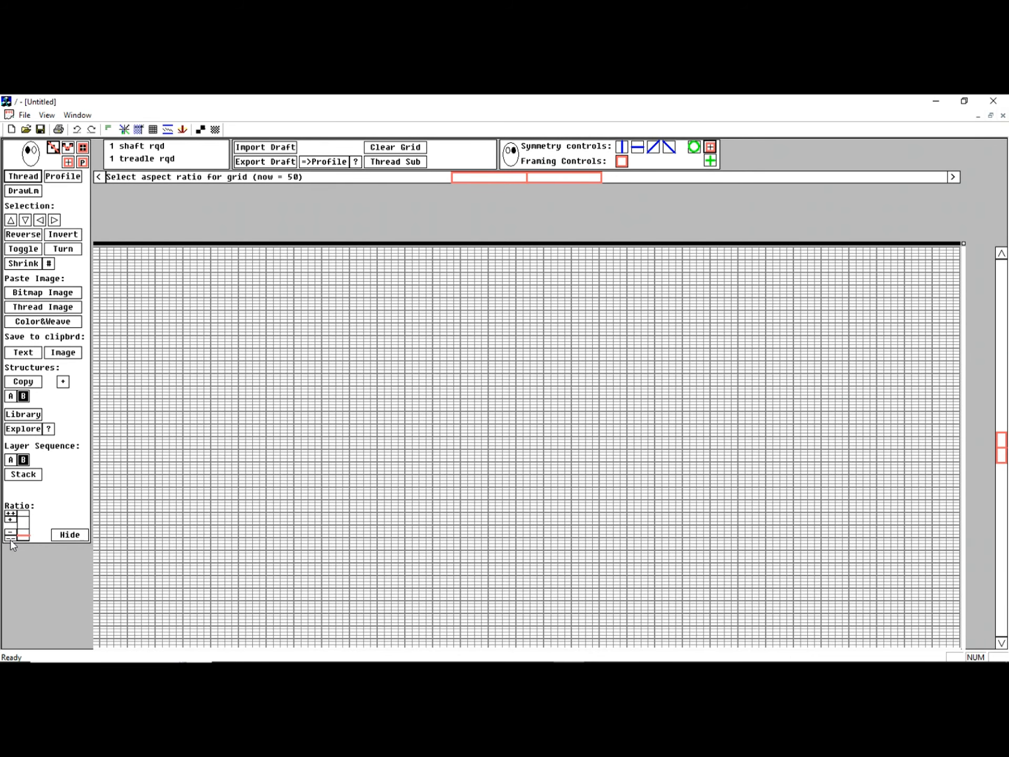
click(11, 539)
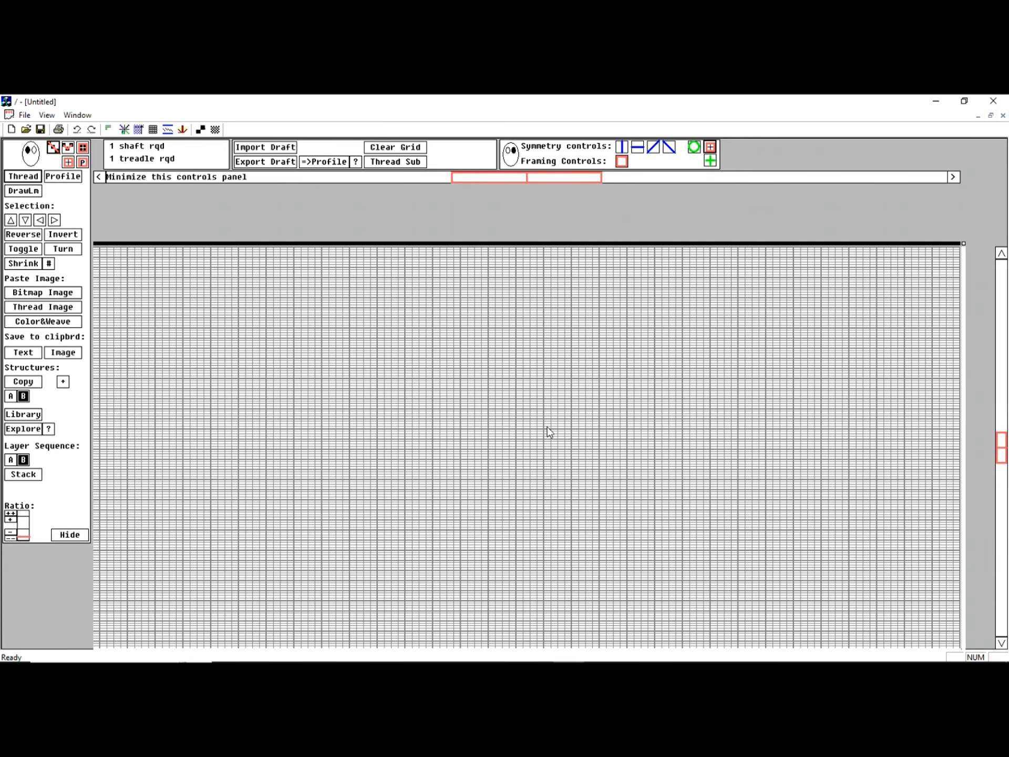
scroll(546, 427, up, 2)
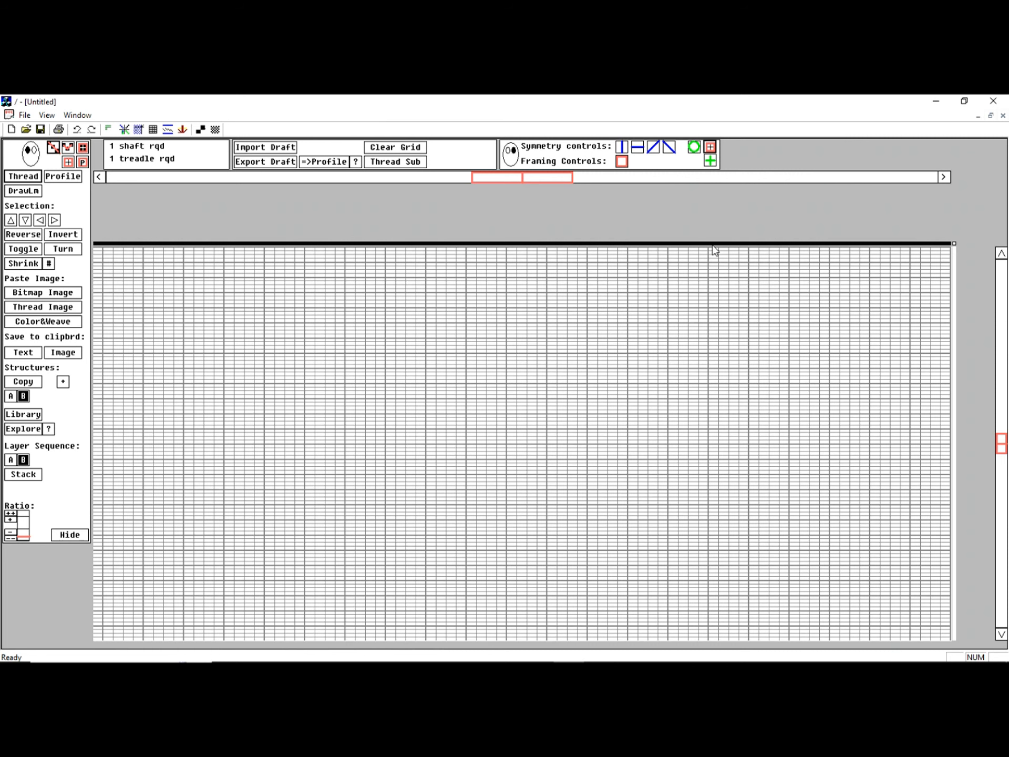
- Turn on the vertical and horizontal symmetry lines and place their centre left of the middle of the grid
click(620, 150)
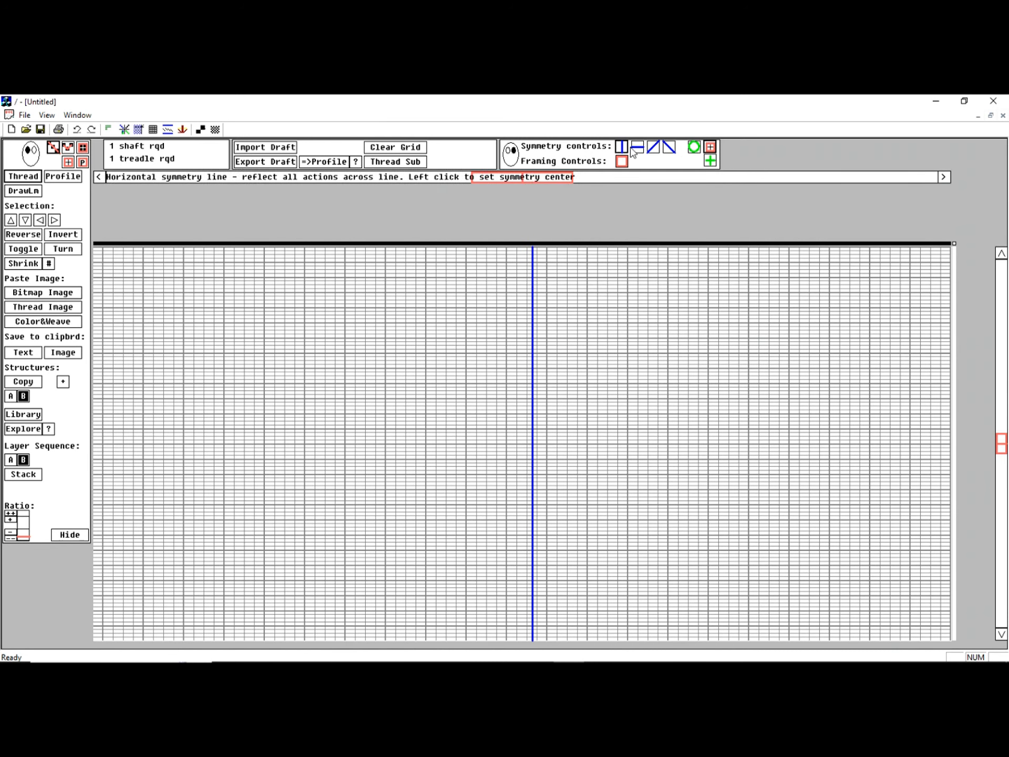
click(637, 149)
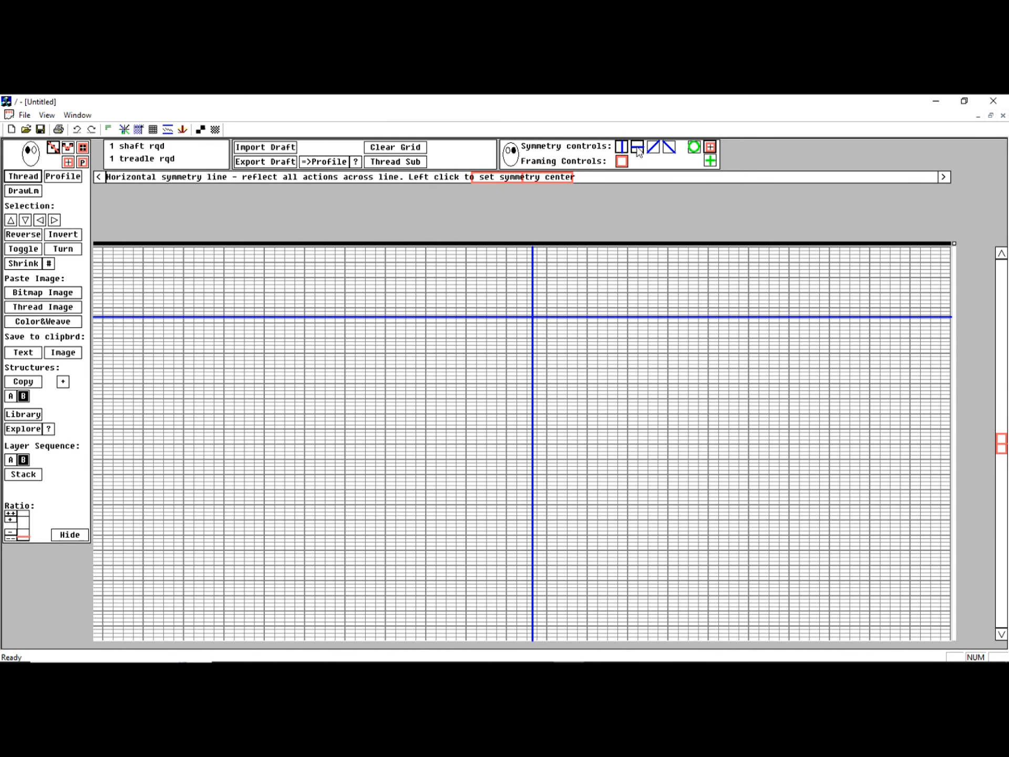
click(426, 445)
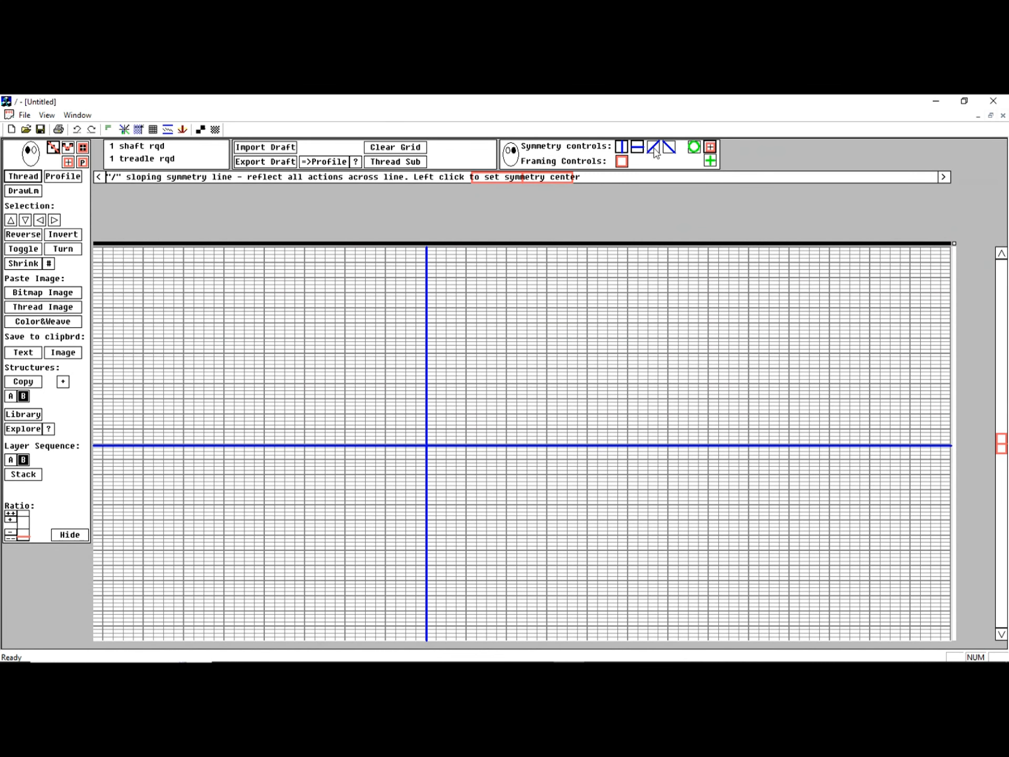
- Try both sloping symmetry lines through the symmetry centre and switch them off again
click(668, 147)
click(669, 147)
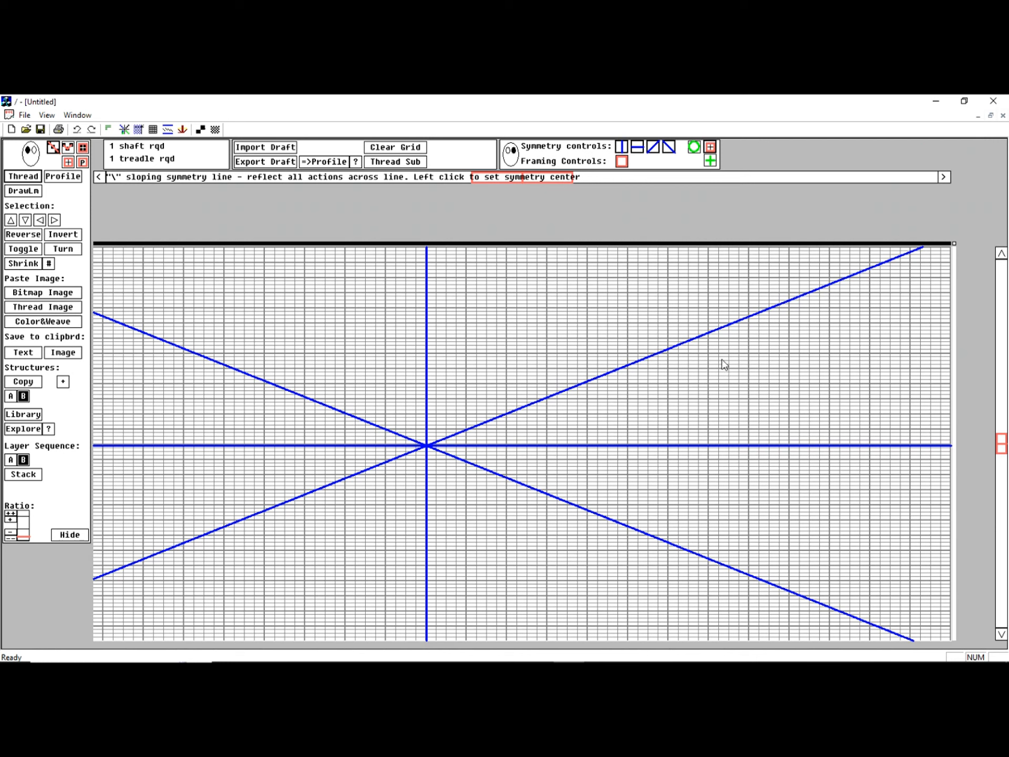
click(669, 149)
click(669, 151)
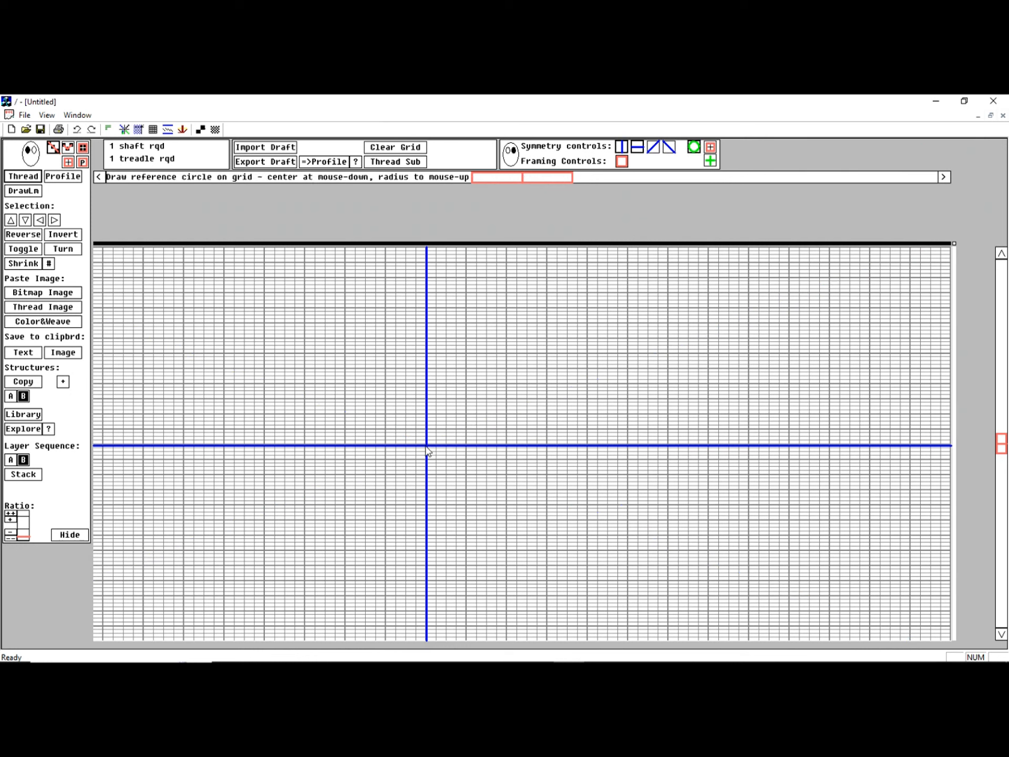
- Draw a large reference circle around the symmetry centre and trace its outline freehand with filled grid cells
mouse_move(427, 445)
mouse_down()
mouse_move(439, 450)
mouse_move(587, 377)
mouse_up()
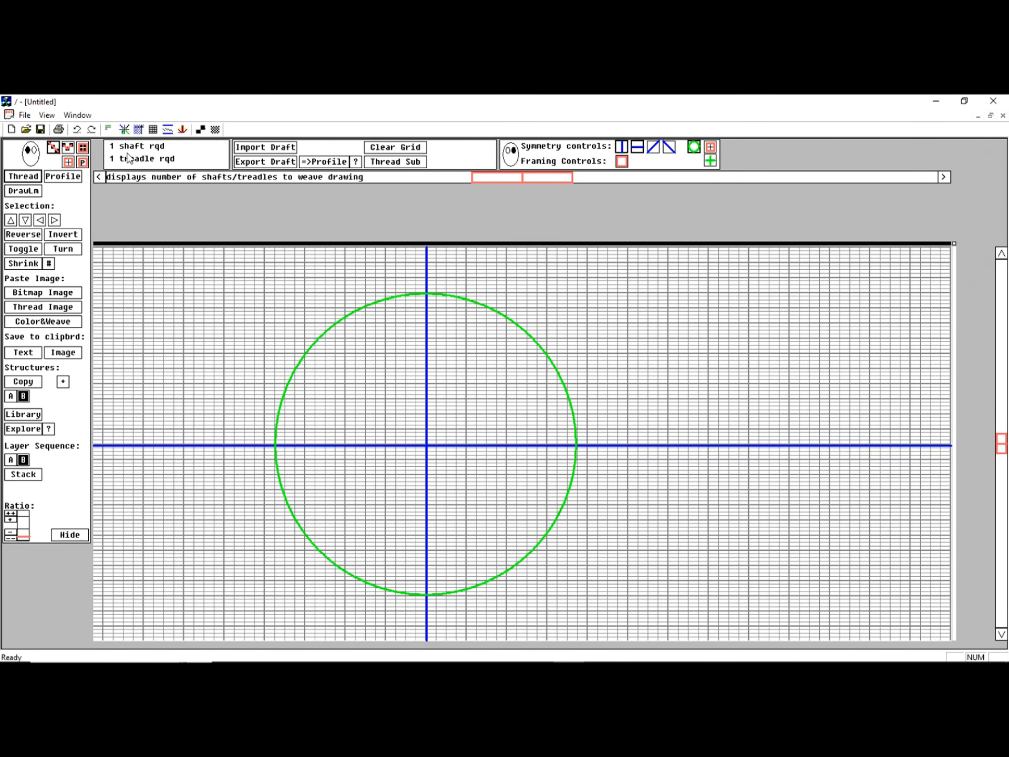
click(69, 150)
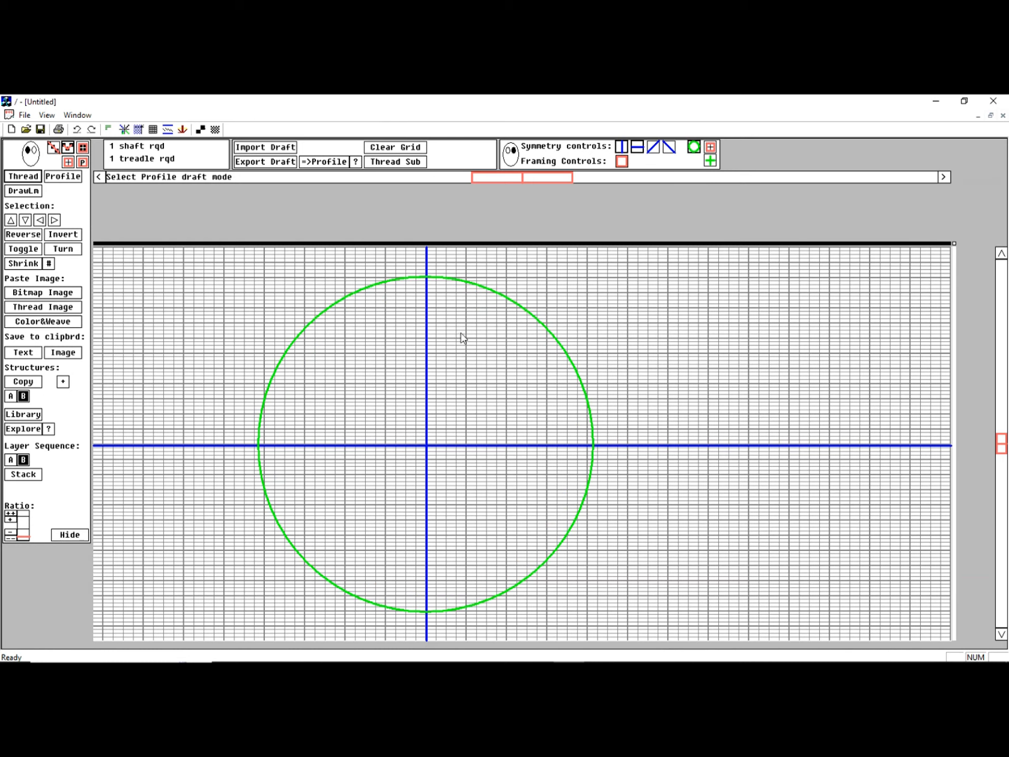
mouse_move(428, 279)
mouse_down()
mouse_move(540, 327)
mouse_move(588, 406)
mouse_move(592, 459)
mouse_up()
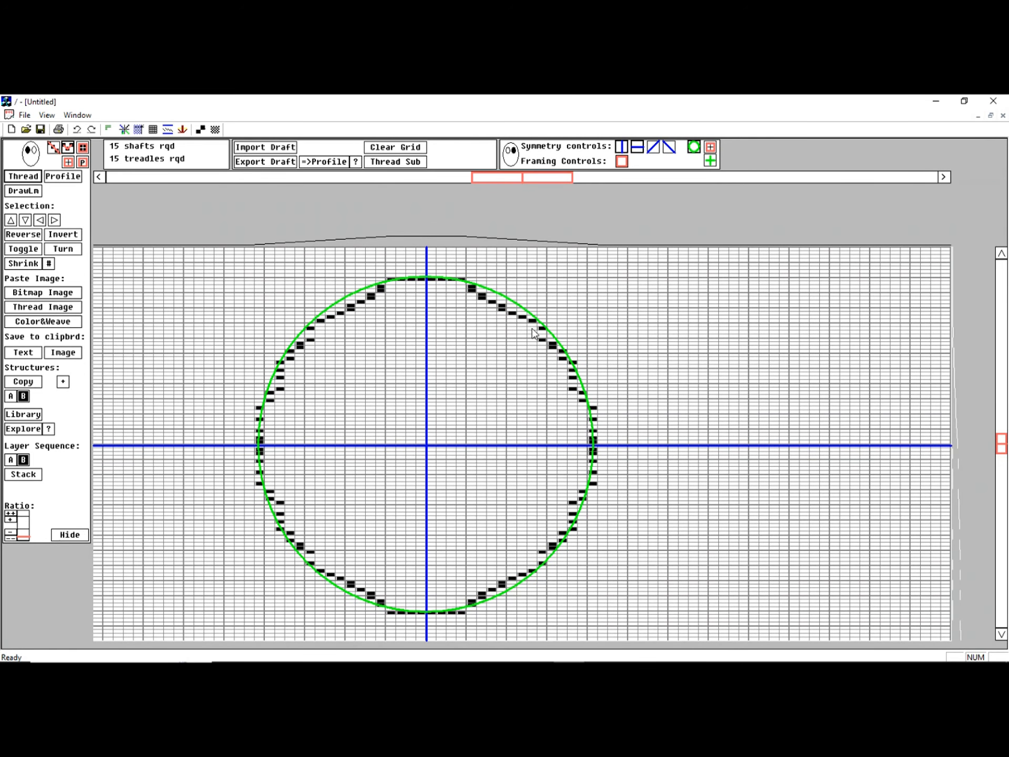
mouse_move(534, 333)
mouse_down()
mouse_move(573, 374)
mouse_move(595, 441)
mouse_up()
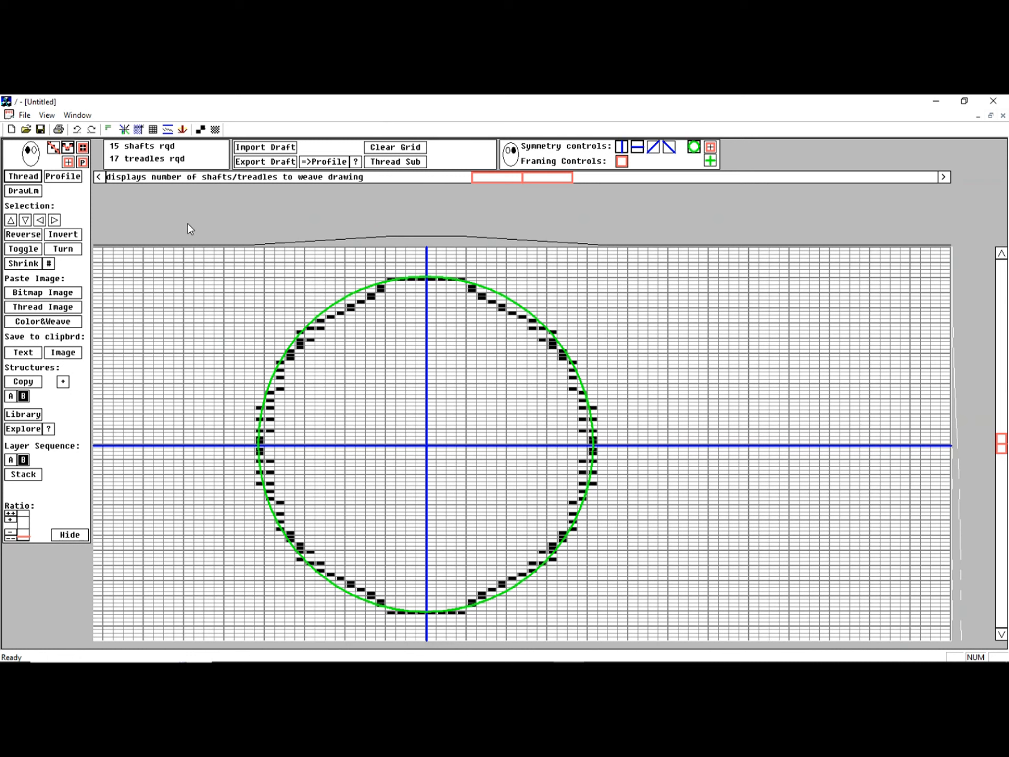
- Switch off the horizontal symmetry line and draw a smiling mouth and two slanted eyes mirrored across the vertical line
click(639, 149)
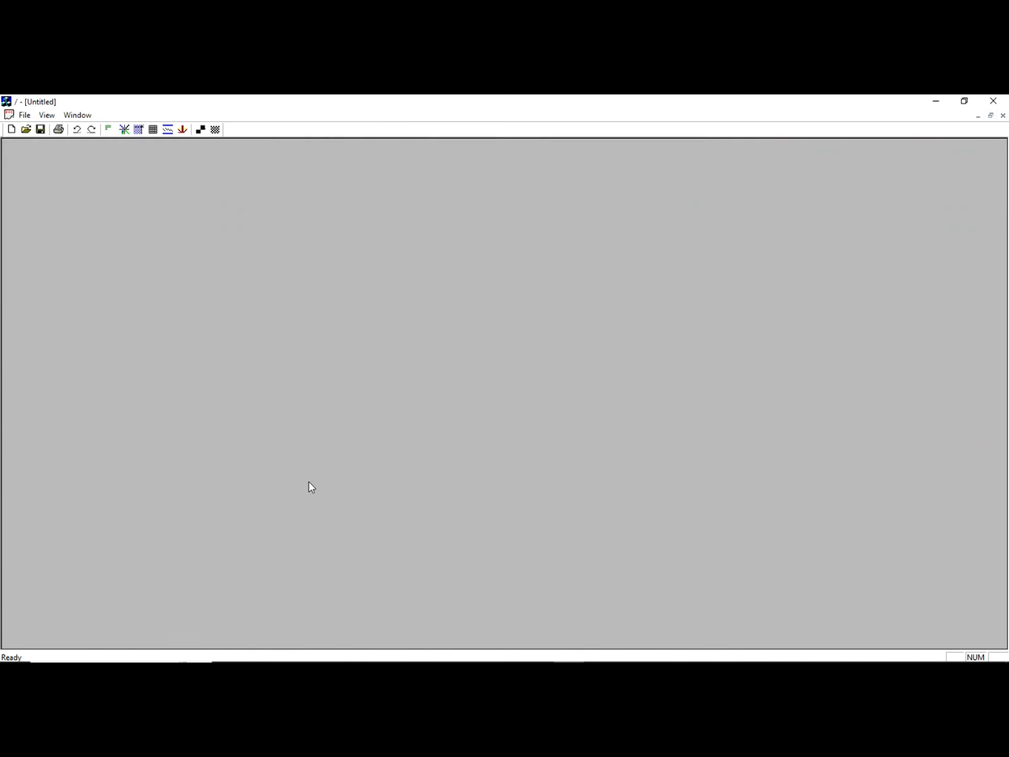
mouse_move(308, 481)
mouse_down()
mouse_move(371, 534)
mouse_move(427, 549)
mouse_up()
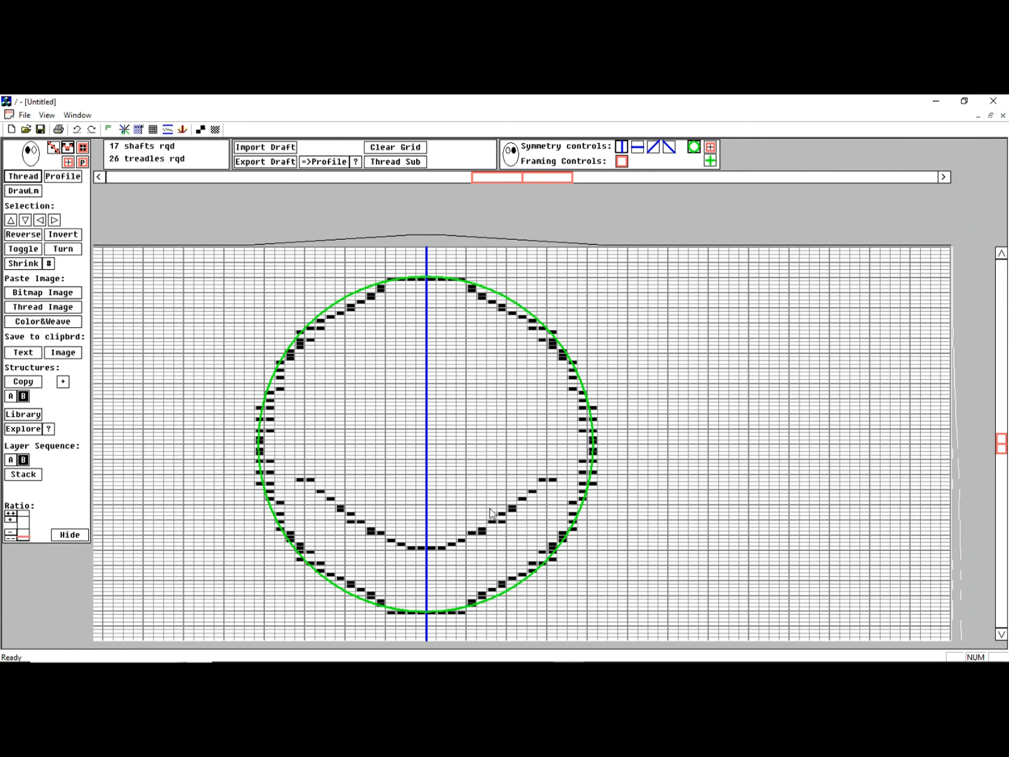
drag(540, 482, 503, 514)
mouse_move(460, 366)
mouse_down()
mouse_move(481, 366)
mouse_move(509, 397)
mouse_up()
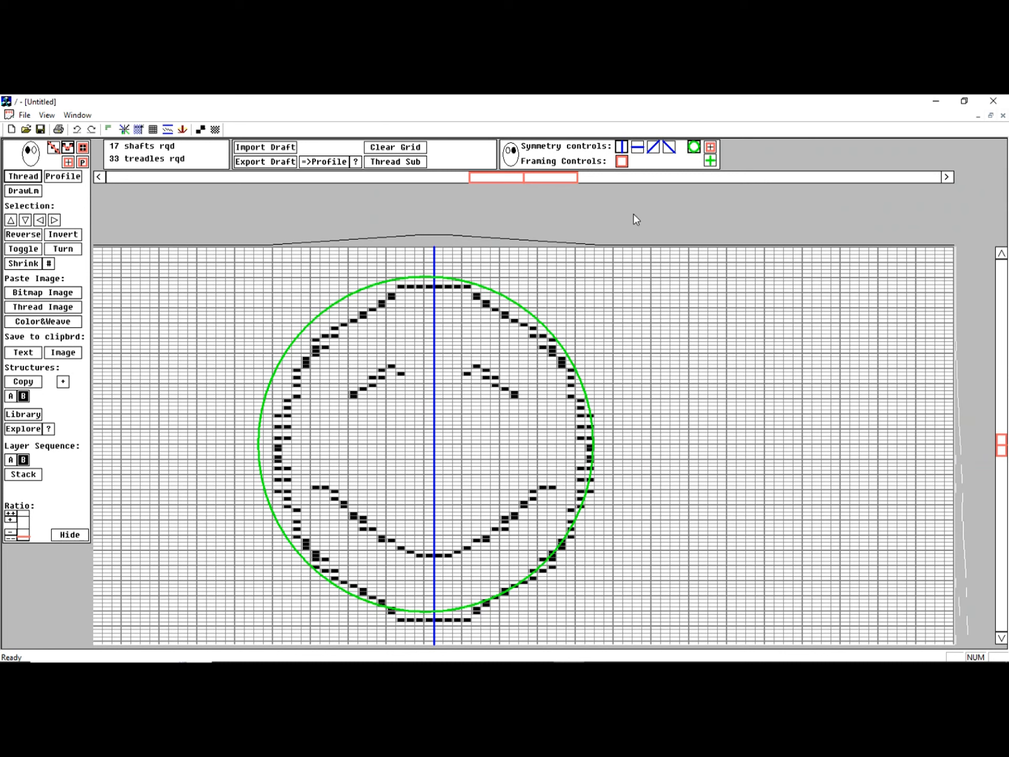
- Remove the reference circle and frame the whole face with a 98 by 40 selection
click(242, 271)
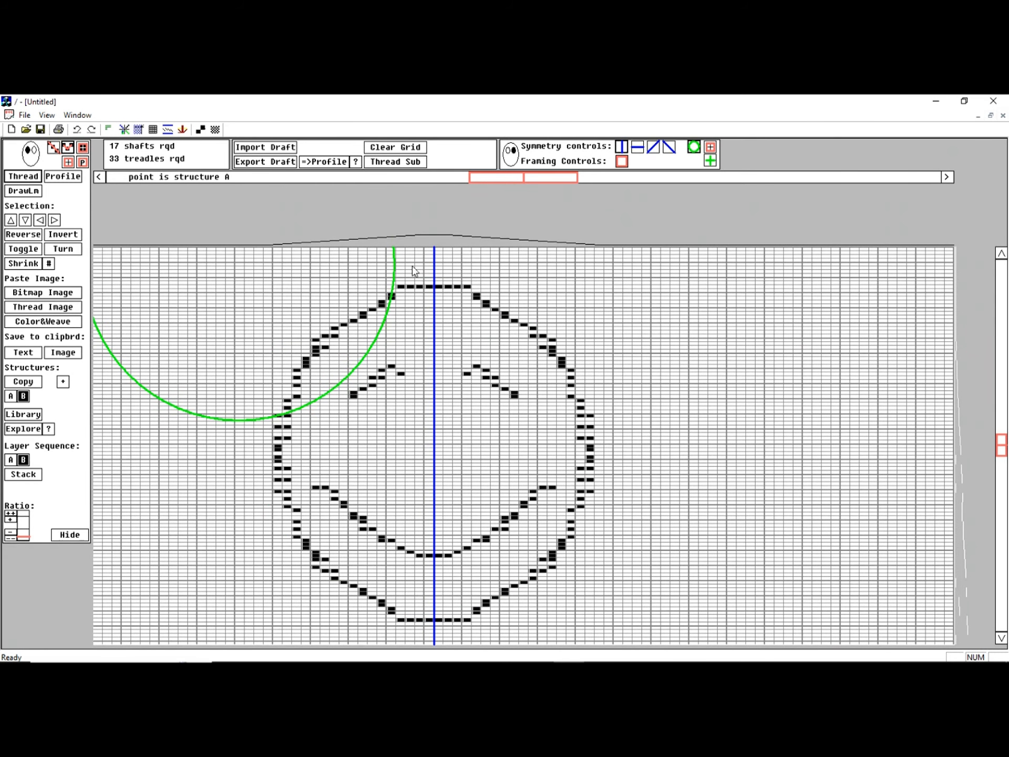
click(694, 147)
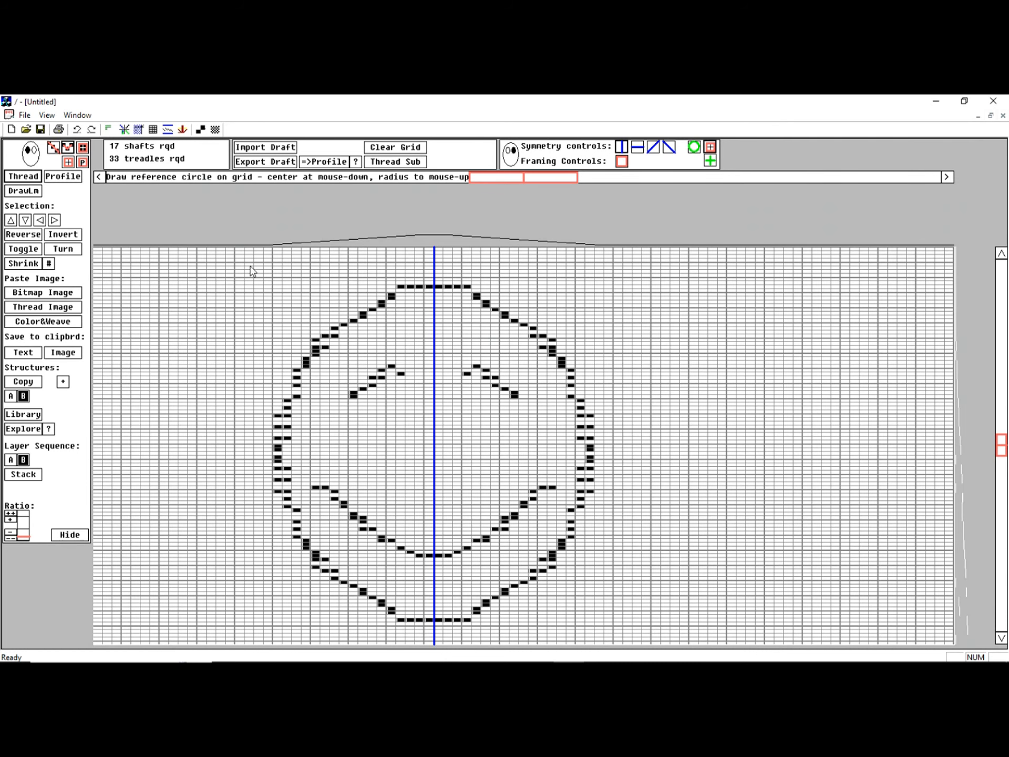
drag(237, 269, 616, 634)
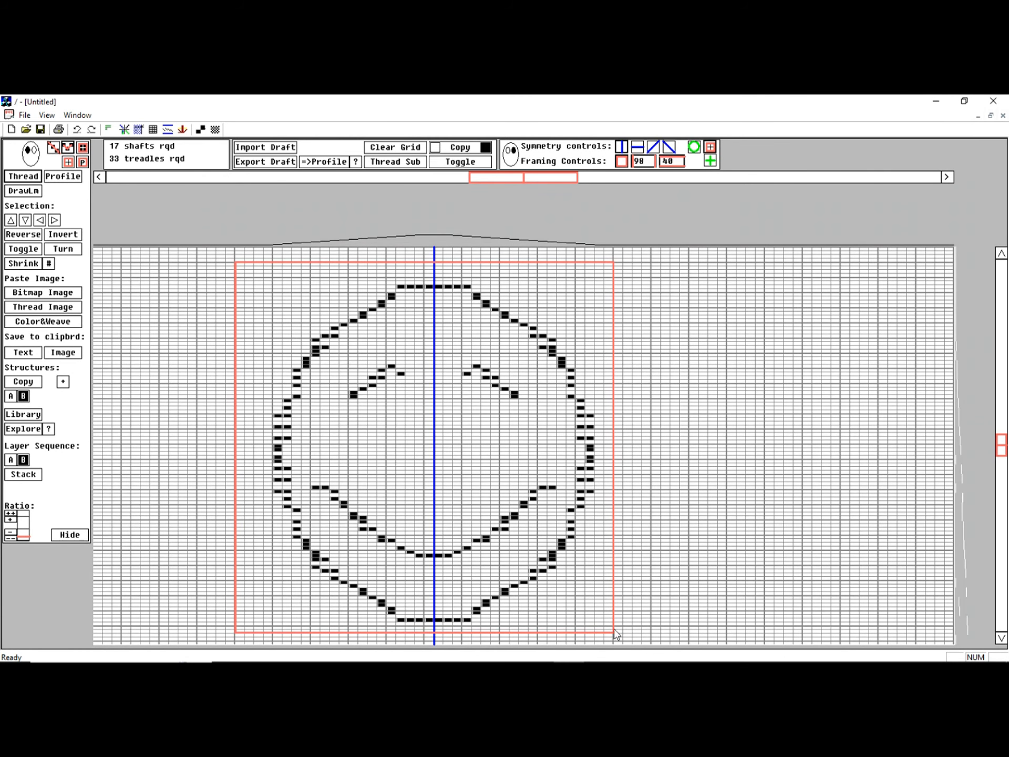
- Export the framed face as a draft and set up shaft switching using the existing drawing as the profile draft
click(267, 163)
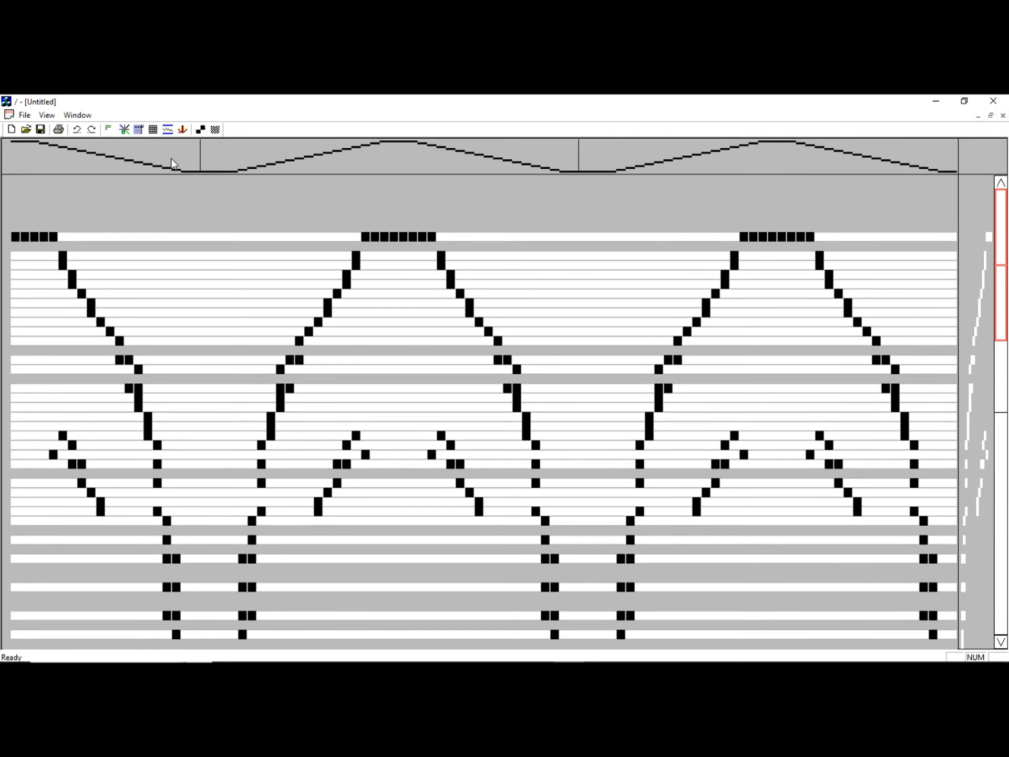
click(108, 131)
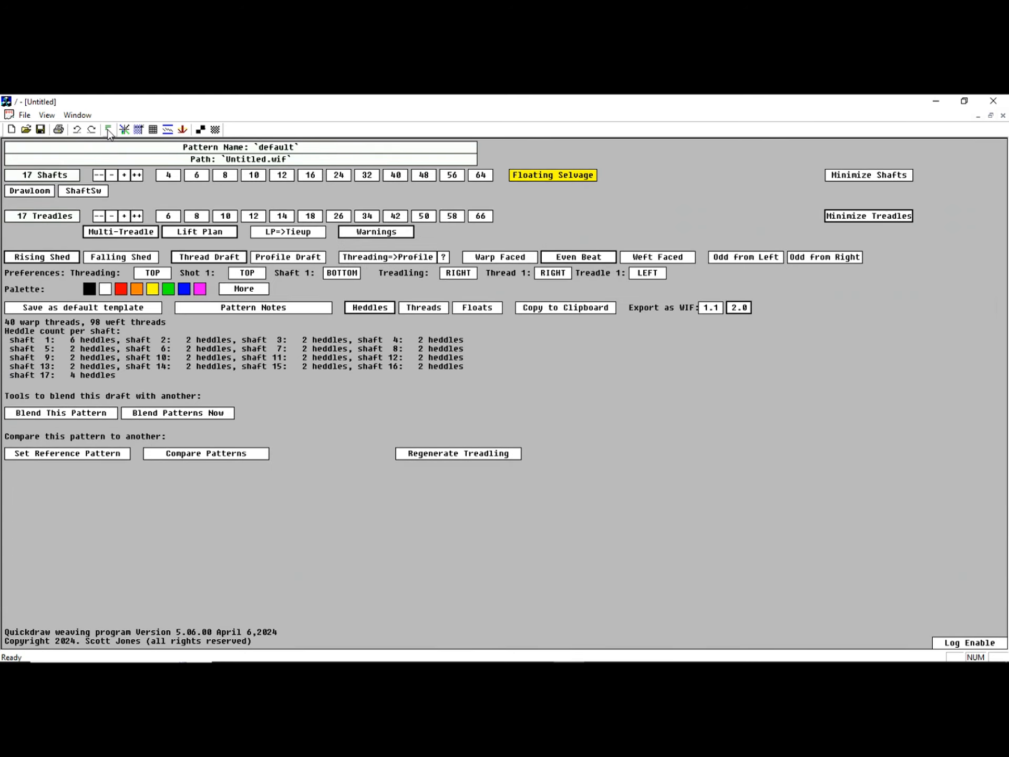
click(87, 194)
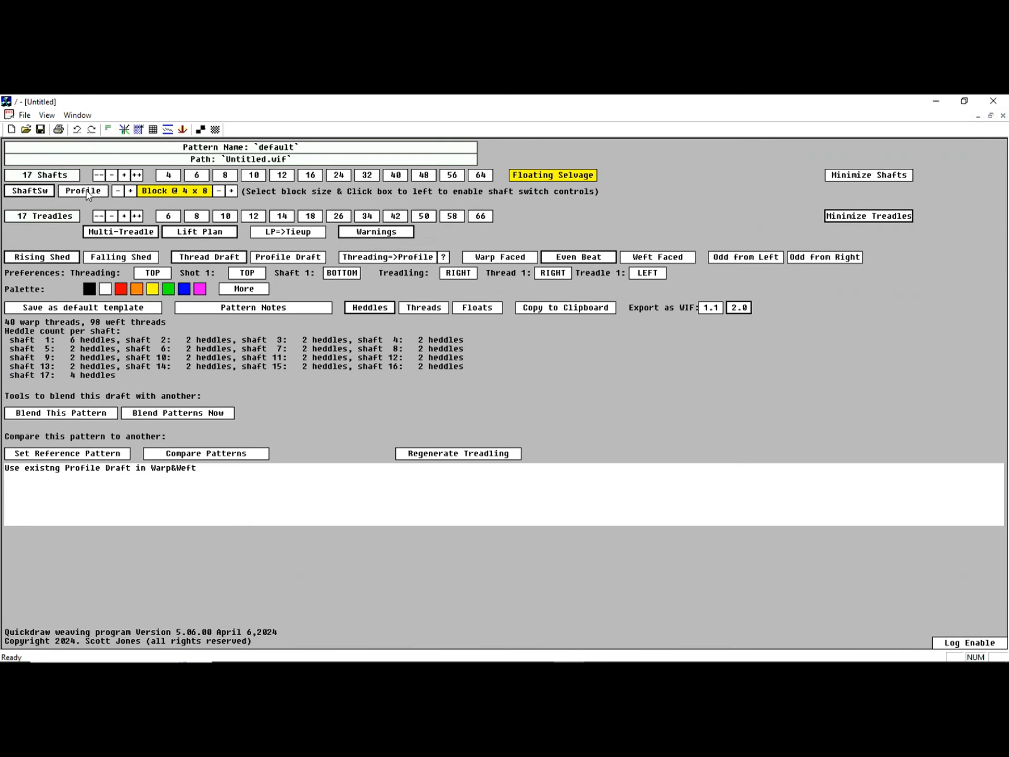
click(84, 192)
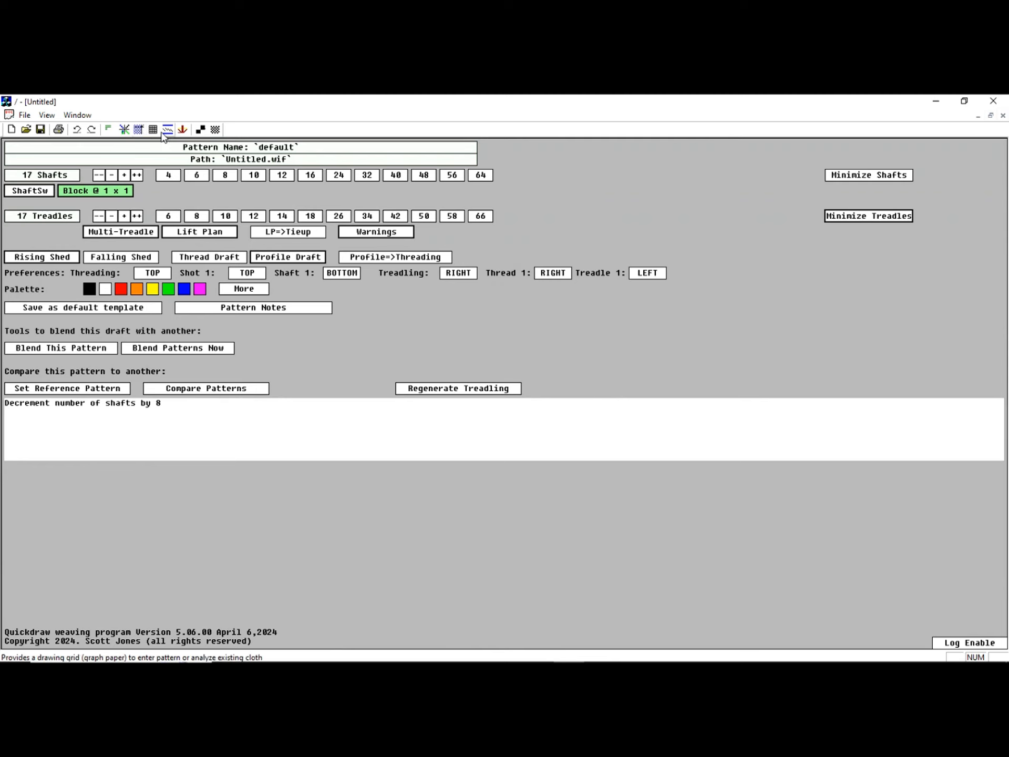
- Open Loom Help for the weft to show the face's treadling sequence
click(182, 130)
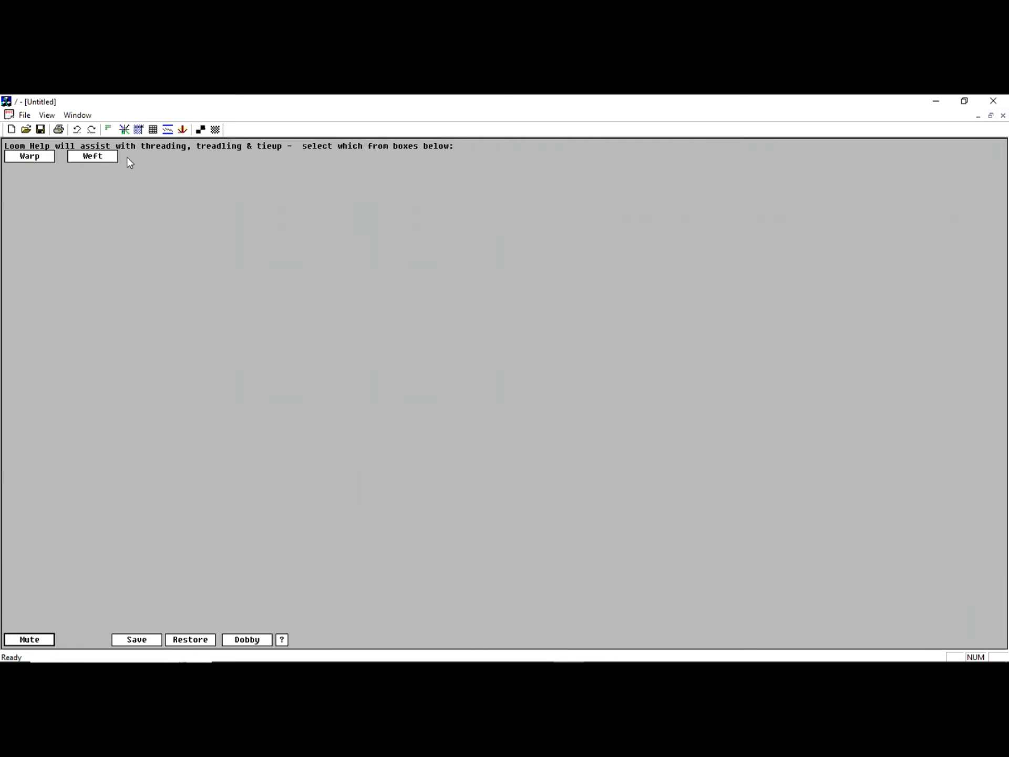
click(97, 156)
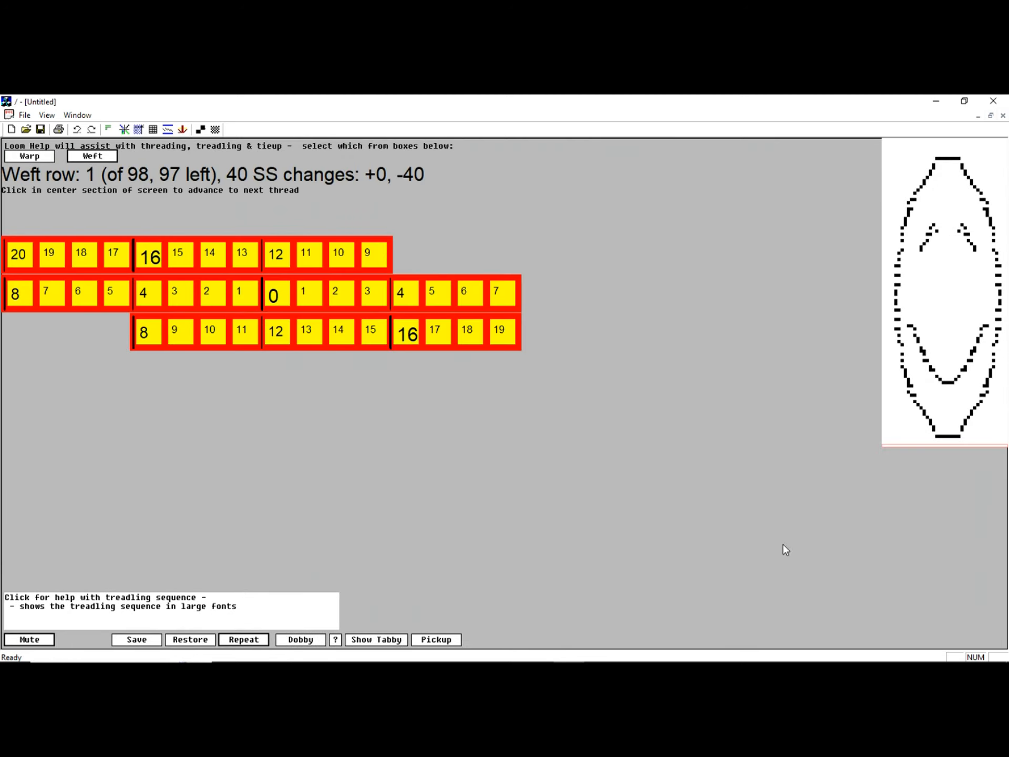